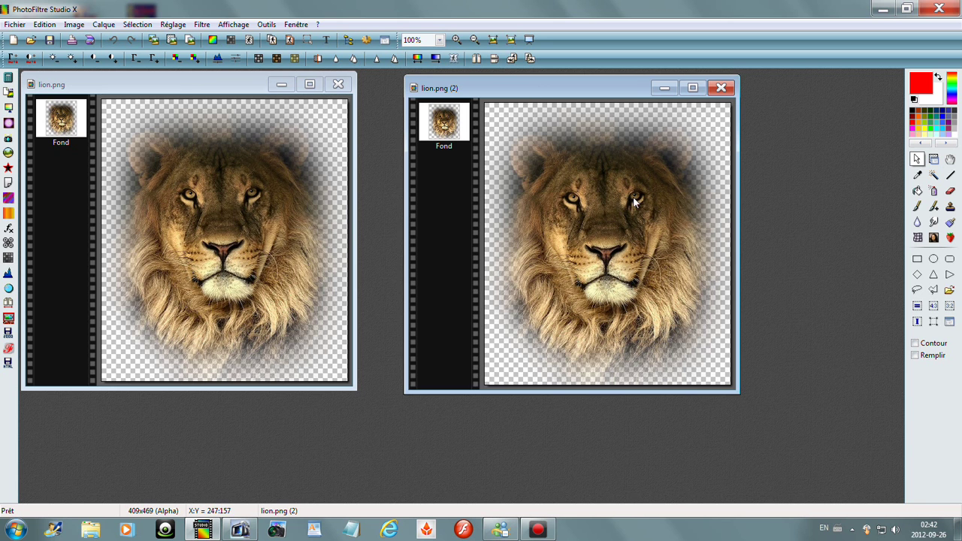
In lion.png (2), frame the lion's right-hand eye with a selection about 31 × 18 px, shift it onto the adjacent fur and activate Clone Stamp.
mouse_move(628, 190)
left_mouse_down()
mouse_move(643, 193)
mouse_move(647, 206)
mouse_move(639, 195)
left_mouse_up()
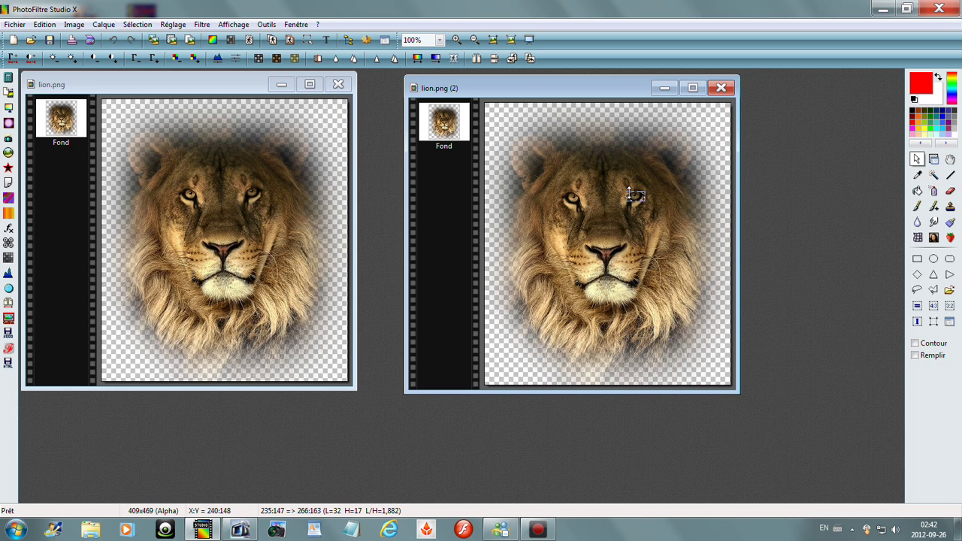
left_click_drag(632, 193, 632, 192)
left_click_drag(636, 197, 656, 191)
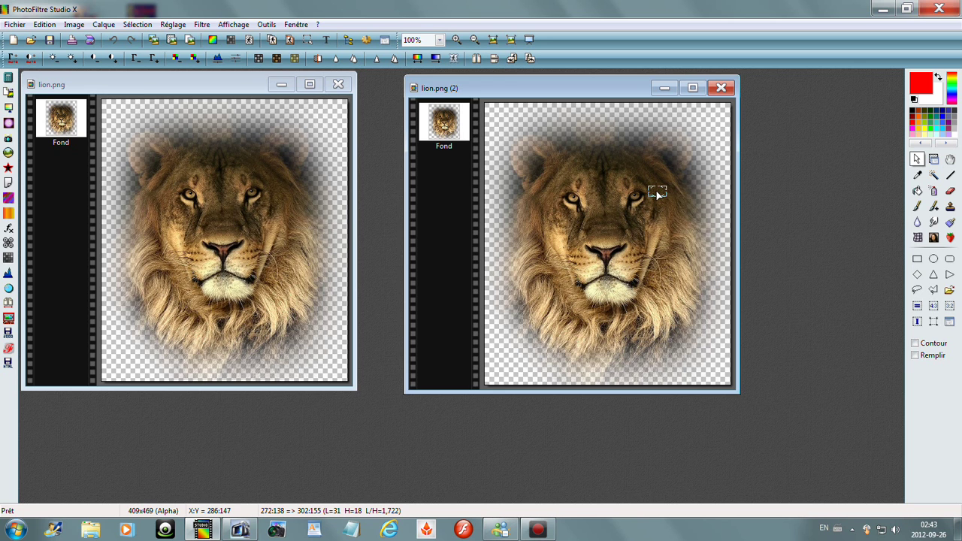
left_click(947, 208)
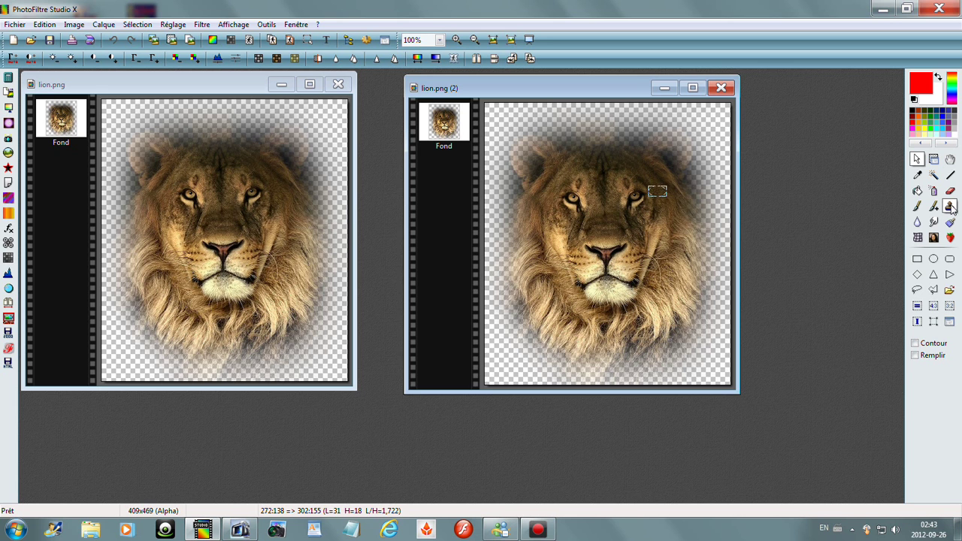
left_click(949, 208)
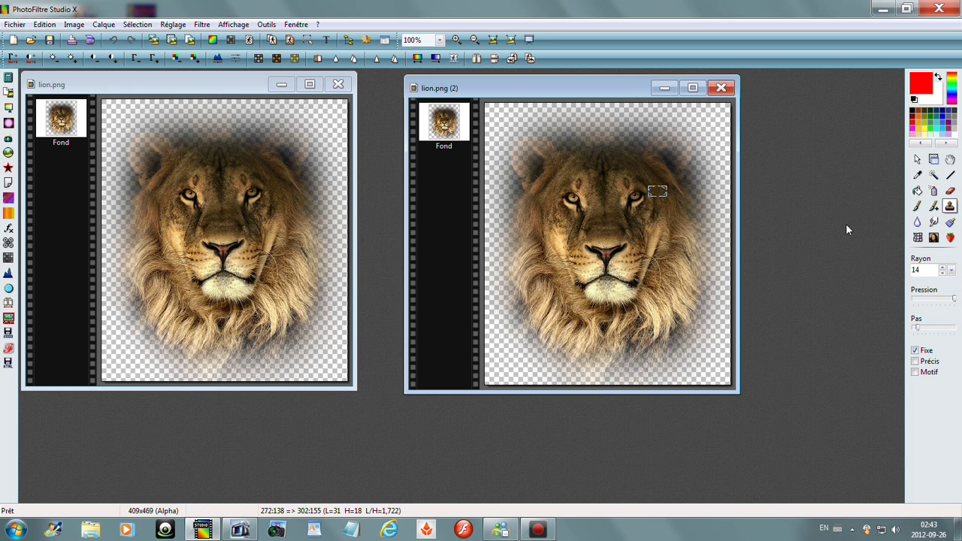
Move the selection back over the right-hand eye and stamp the cloned fur over it with radius 14.
left_click(917, 159)
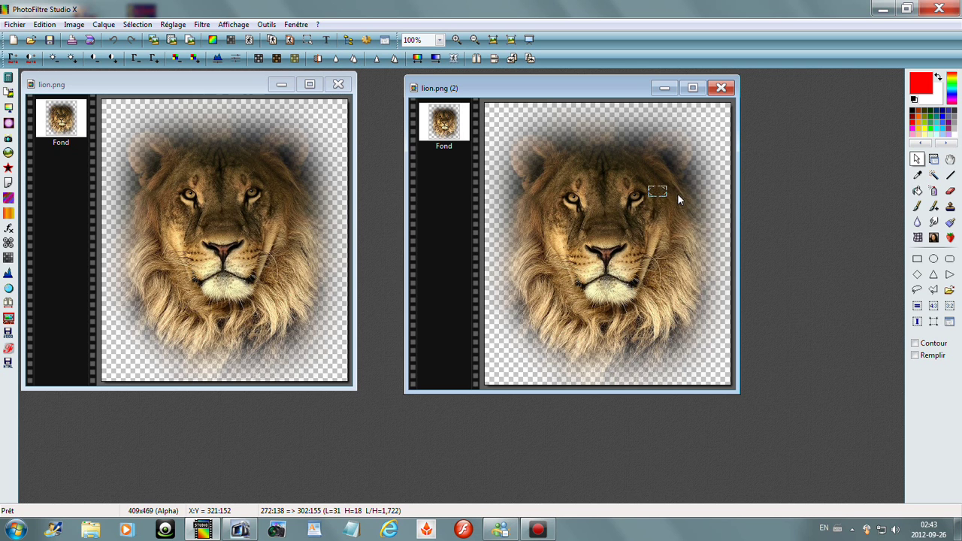
left_click_drag(658, 193, 645, 195)
key("Left")
key("Up")
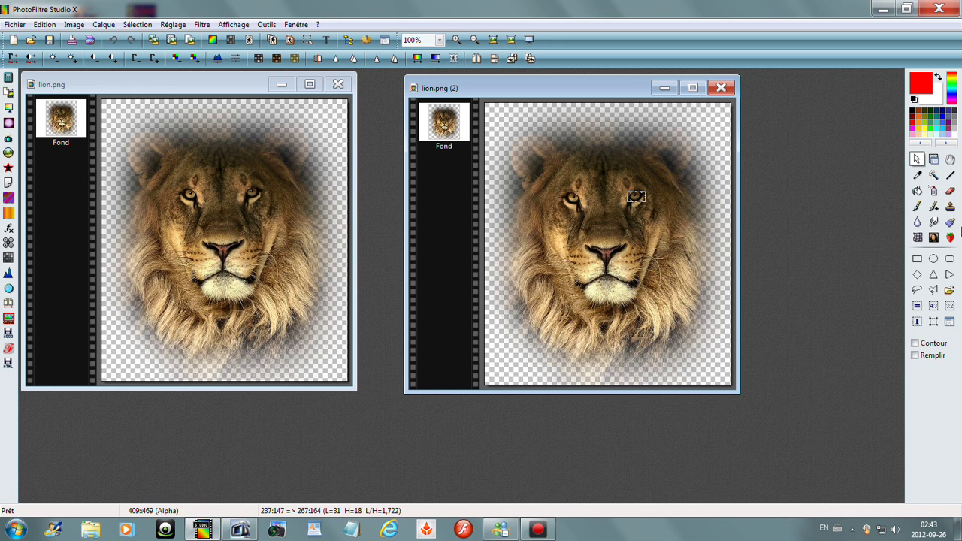
left_click(950, 207)
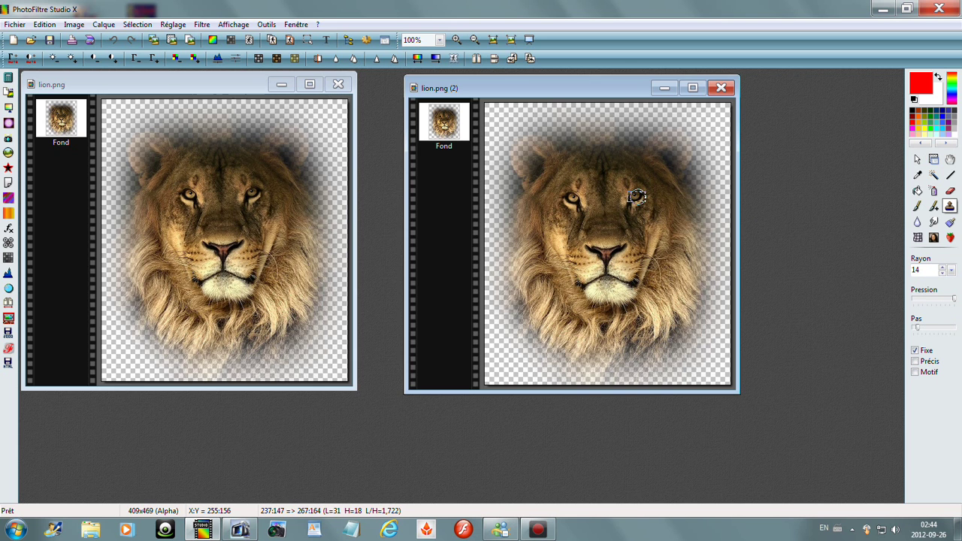
left_click(636, 197)
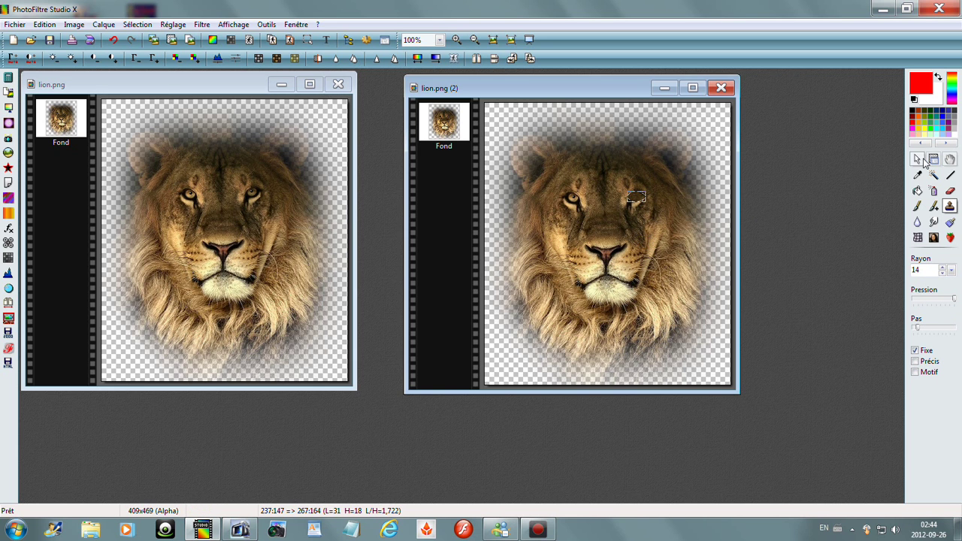
Move the selection over the left-hand eye, cover that eye with the cloned fur, and hide the selection.
left_click(917, 161)
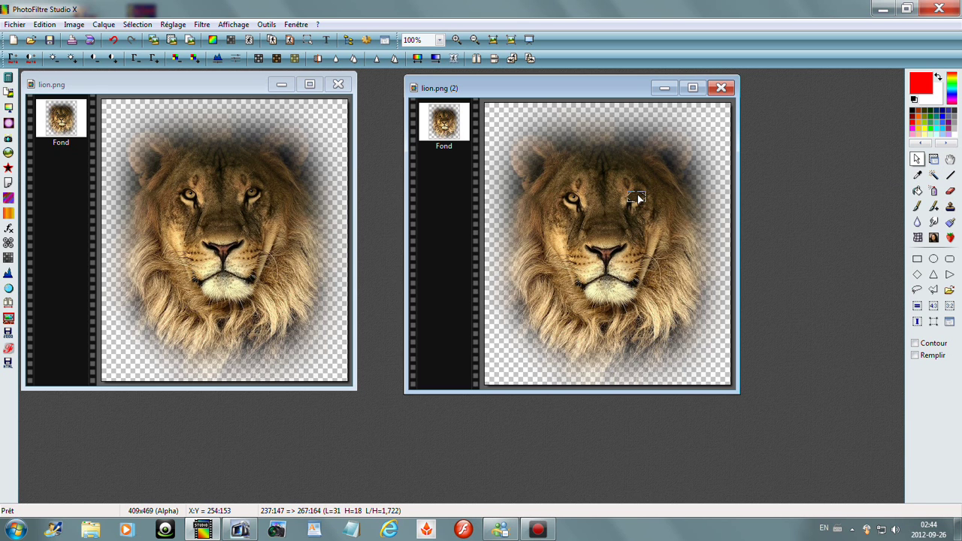
left_click_drag(638, 197, 574, 198)
left_click(949, 207)
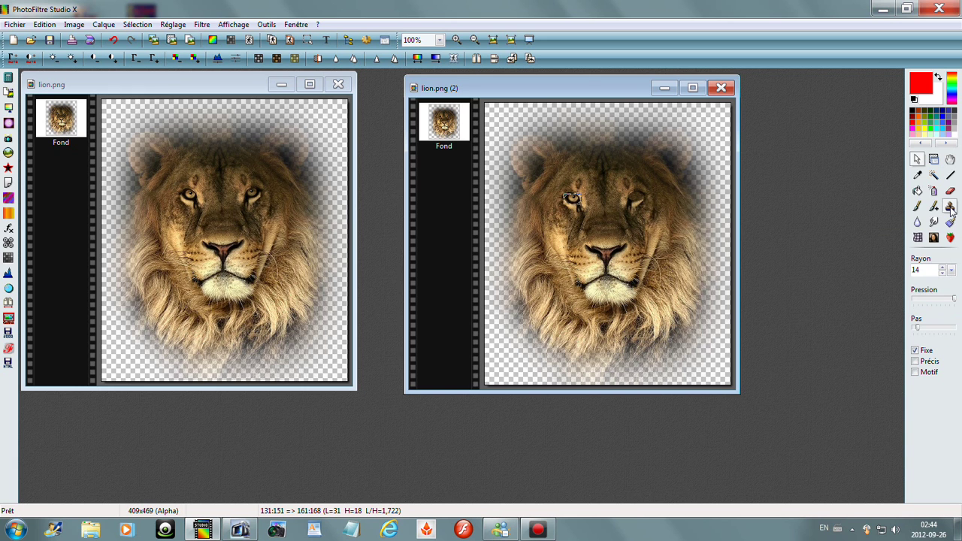
left_click(571, 199, "ctrl")
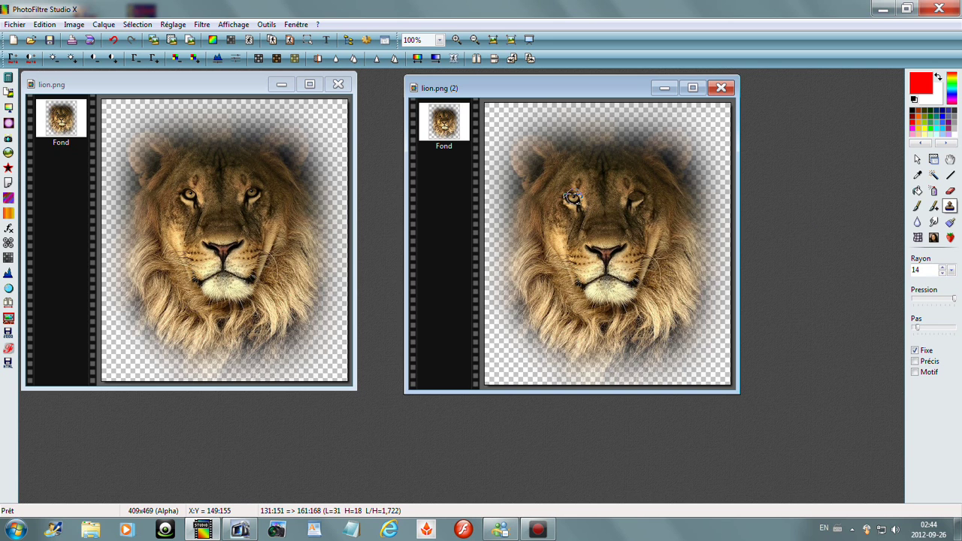
left_click(570, 199)
left_click(129, 25)
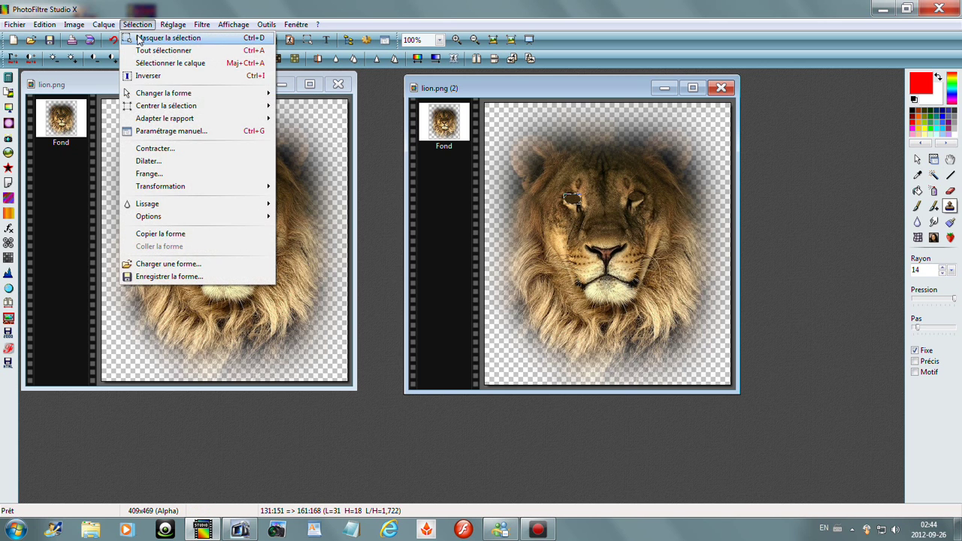
left_click(139, 38)
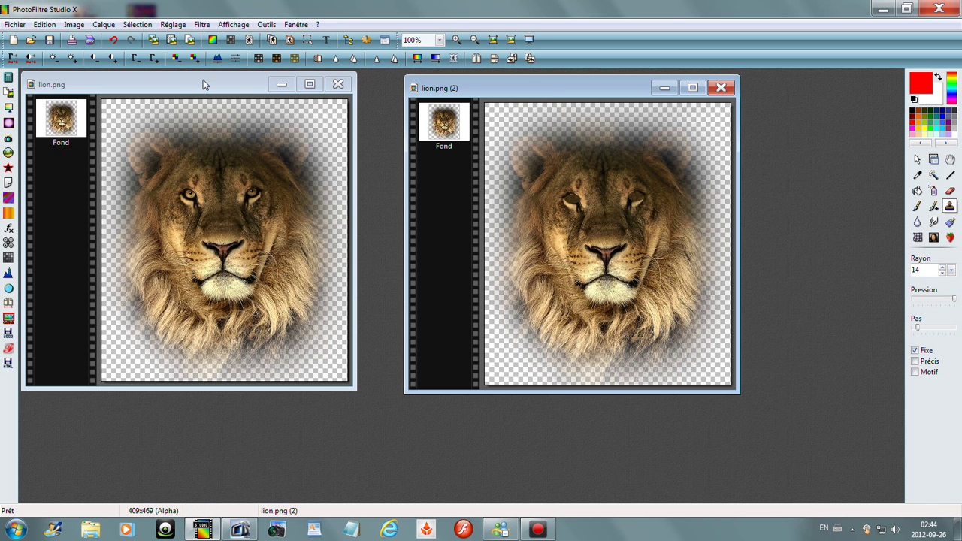
Move the original lion.png window aside and open the frame image cadre.jpg.
left_click_drag(188, 84, 568, 125)
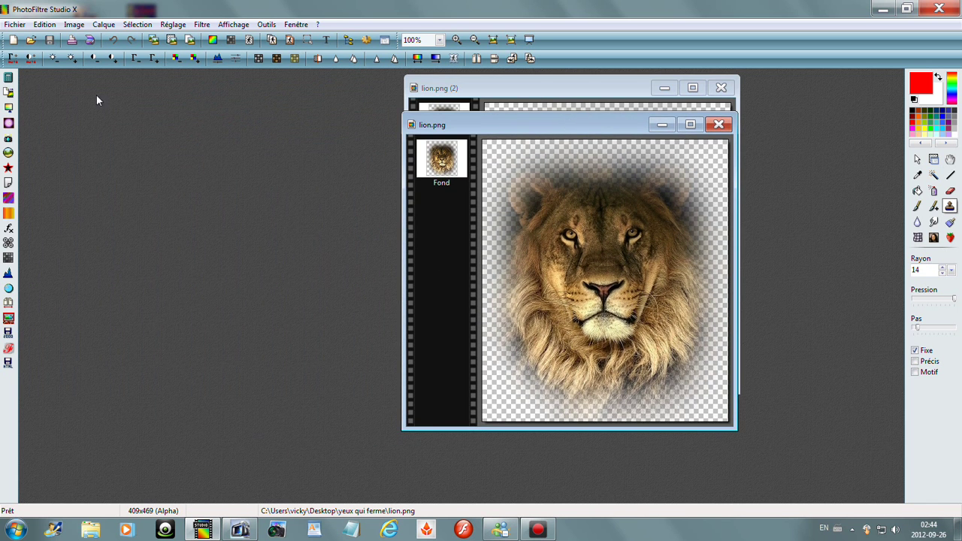
left_click(31, 40)
left_click(363, 166)
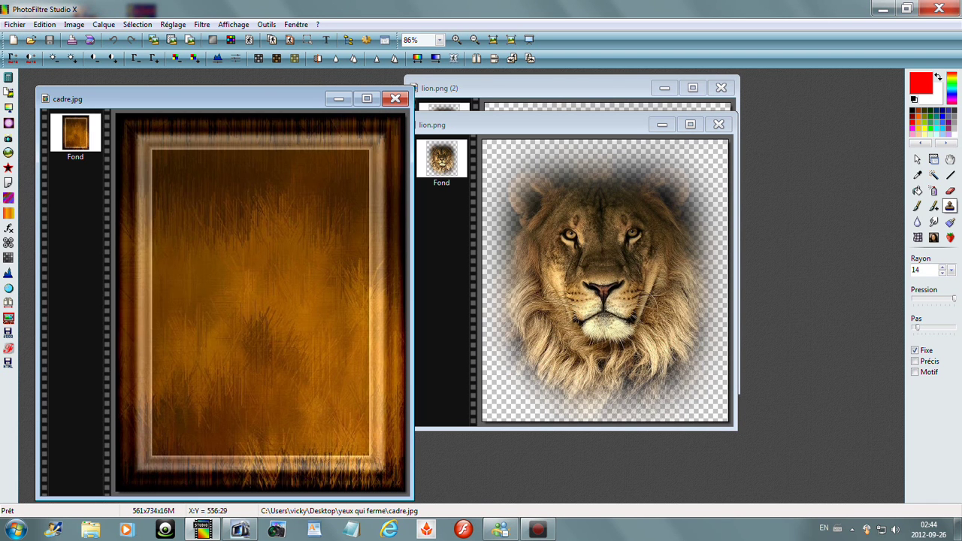
Add the text "wakenda" to cadre.jpg in Raavi size 14 at a 90° angle with 56% opacity.
left_click(326, 39)
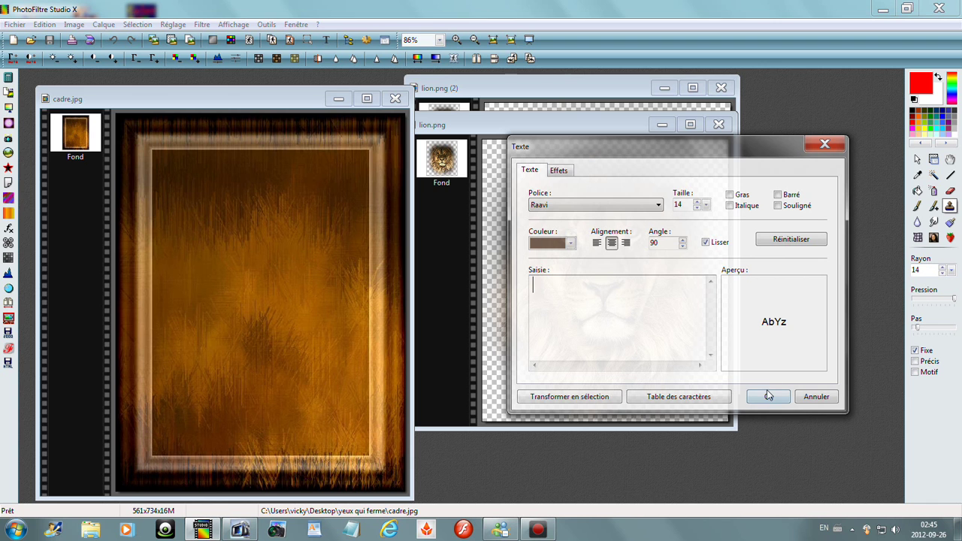
type("wakenda")
left_click(558, 171)
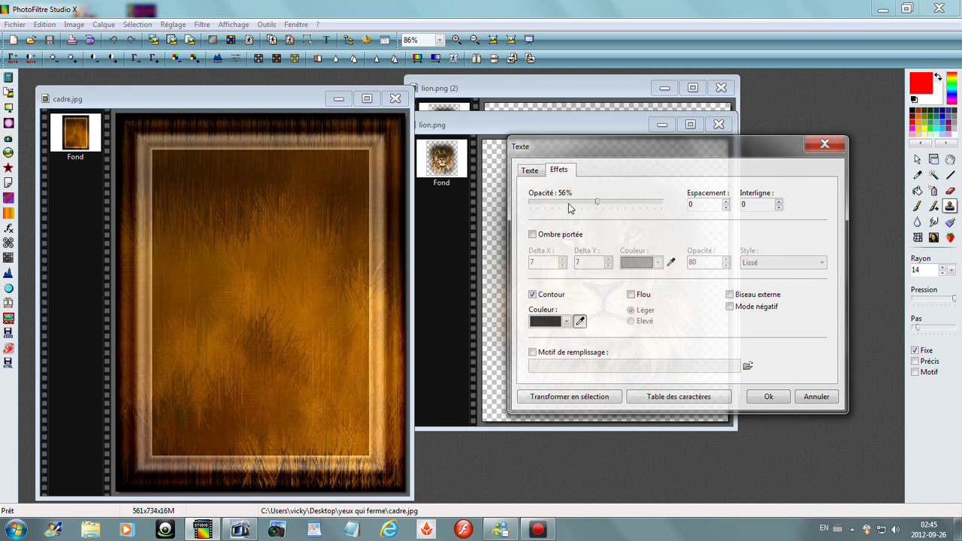
left_click(530, 171)
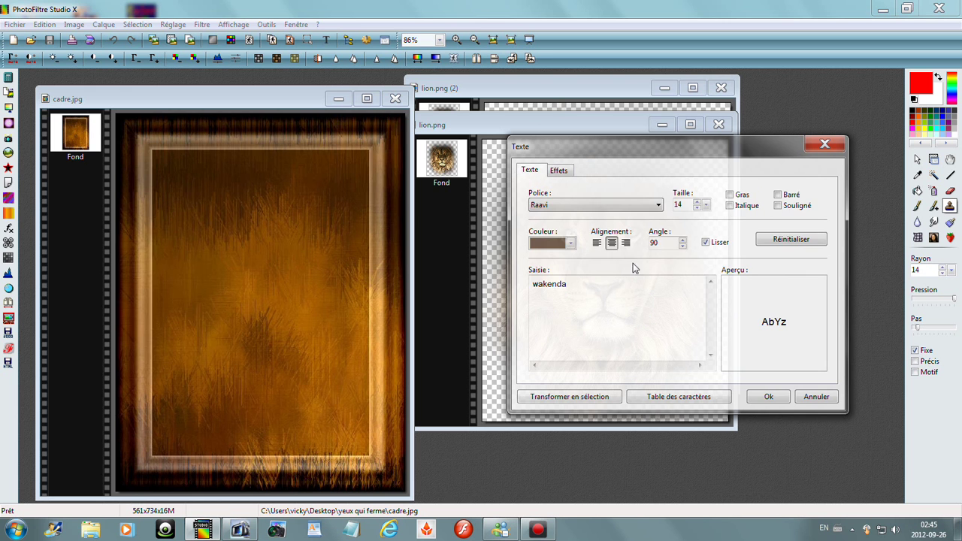
left_click(768, 396)
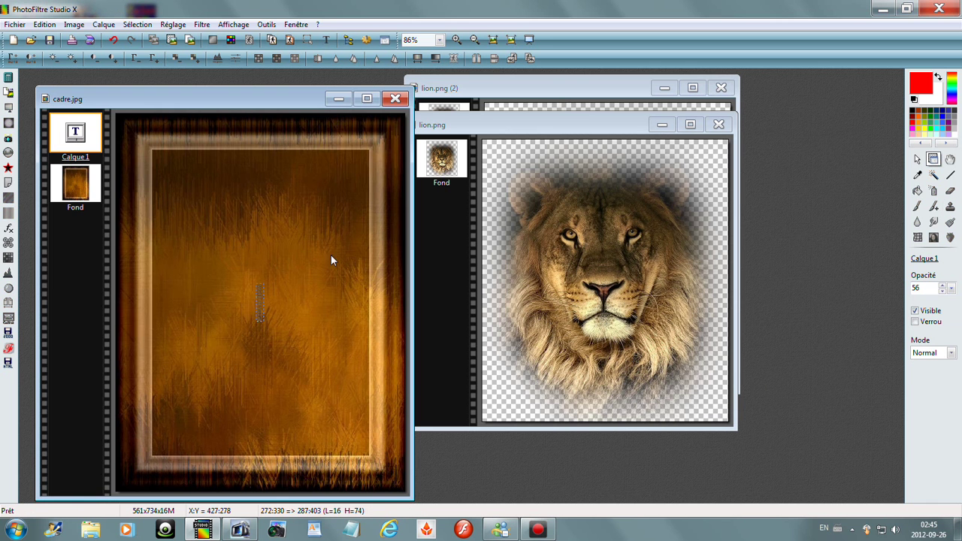
Place the vertical text on the lower part of the frame's right border and merge all layers.
left_click_drag(258, 297, 376, 349)
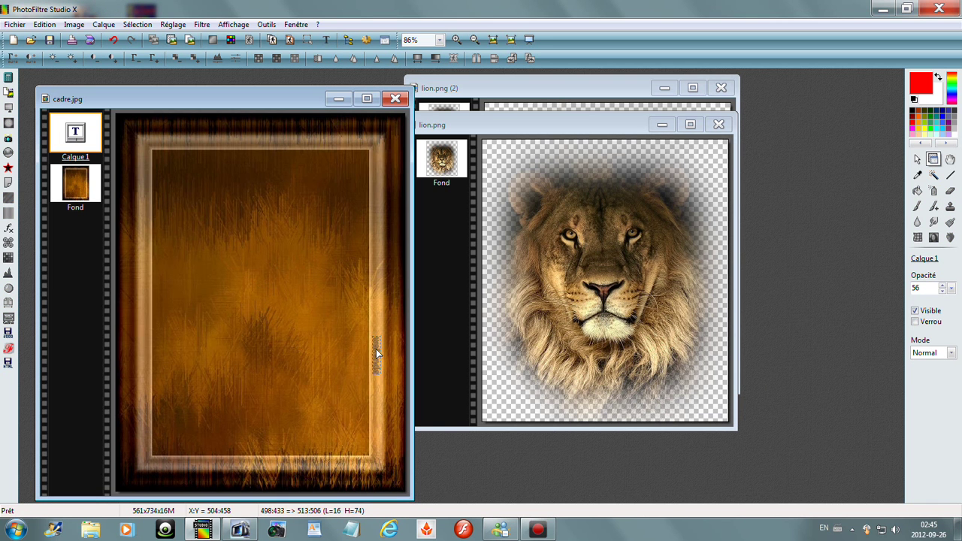
left_click(104, 24)
left_click(129, 315)
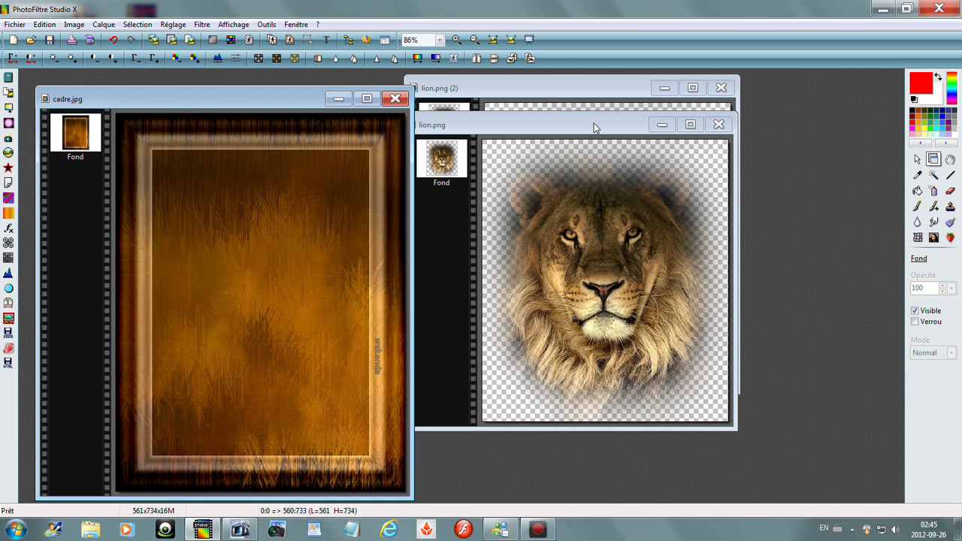
Copy the open-eyed lion from lion.png, minimise that image, and paste the lion into cadre.jpg as a layer.
left_click_drag(594, 126, 629, 131)
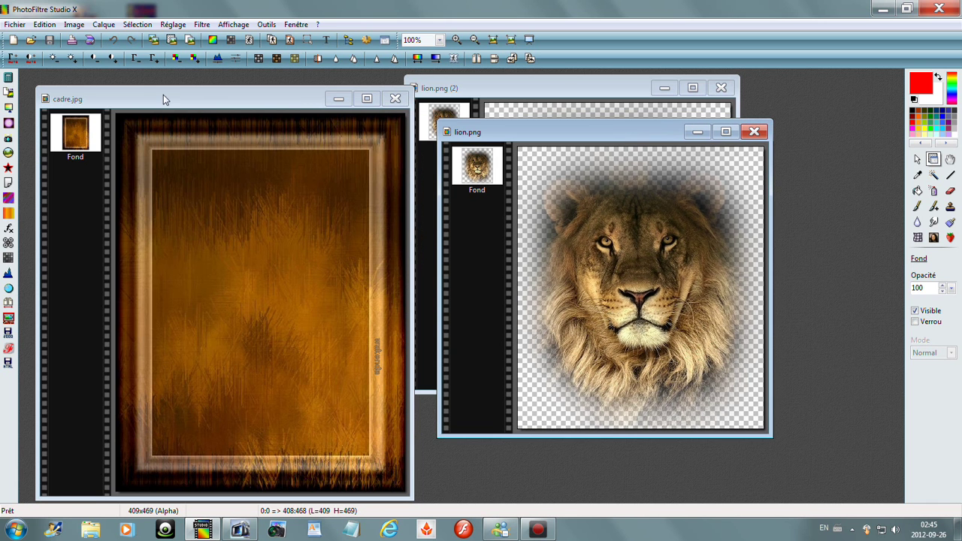
left_click(45, 24)
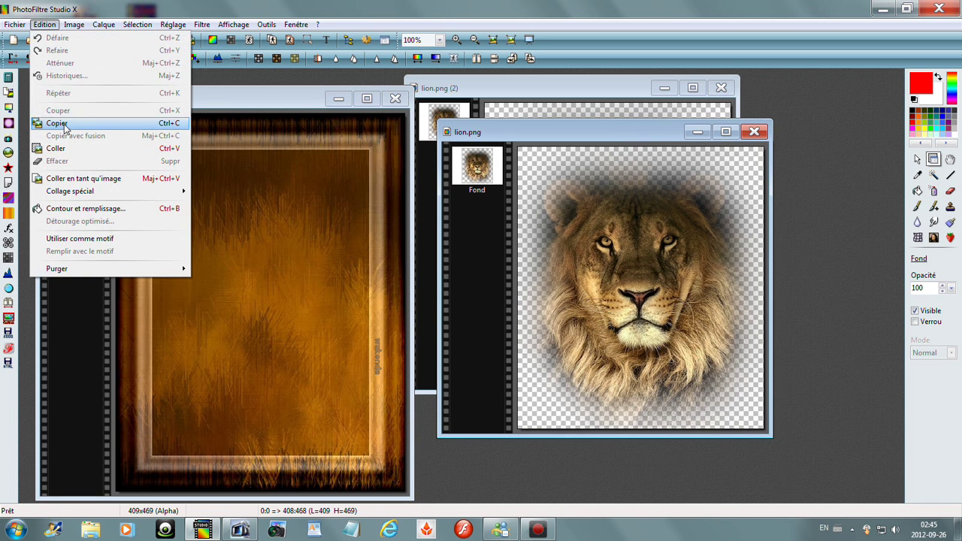
left_click(64, 126)
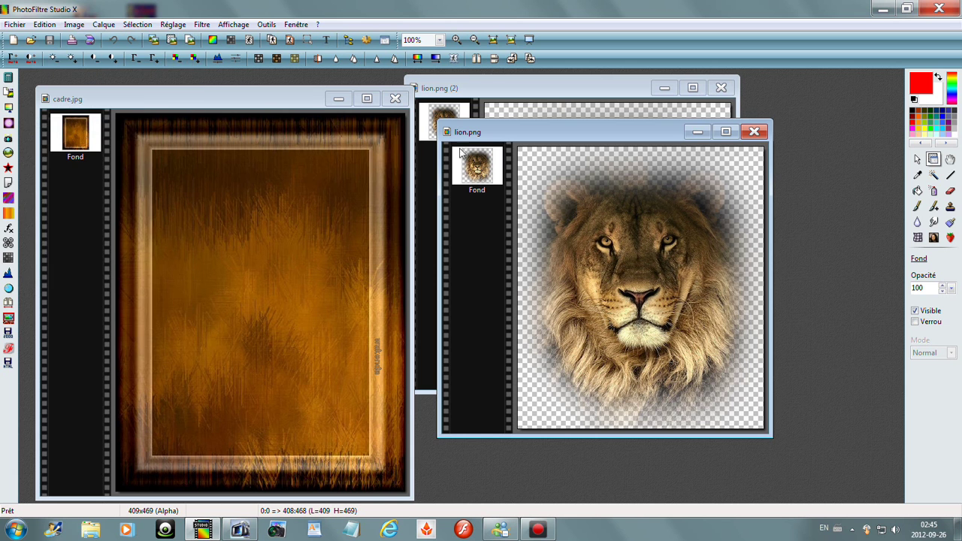
left_click(696, 133)
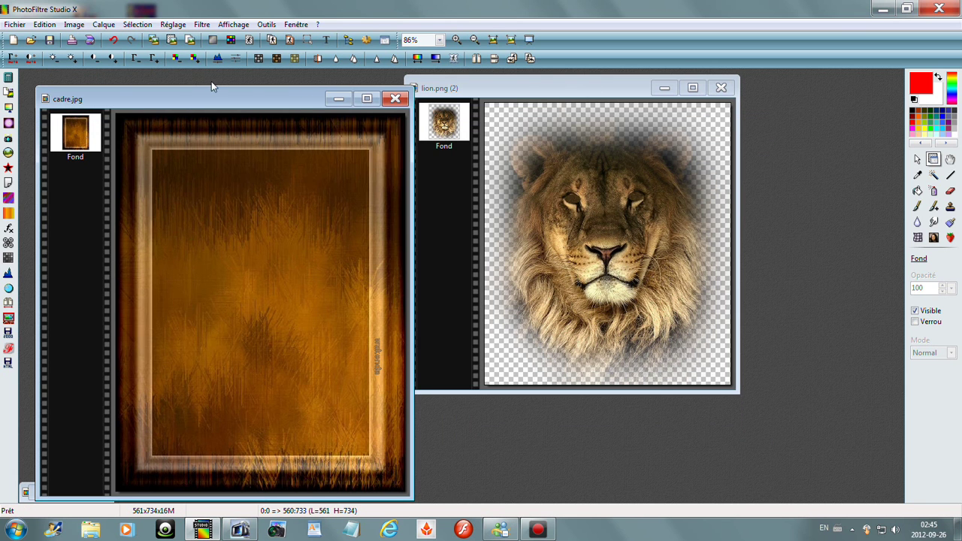
left_click(44, 24)
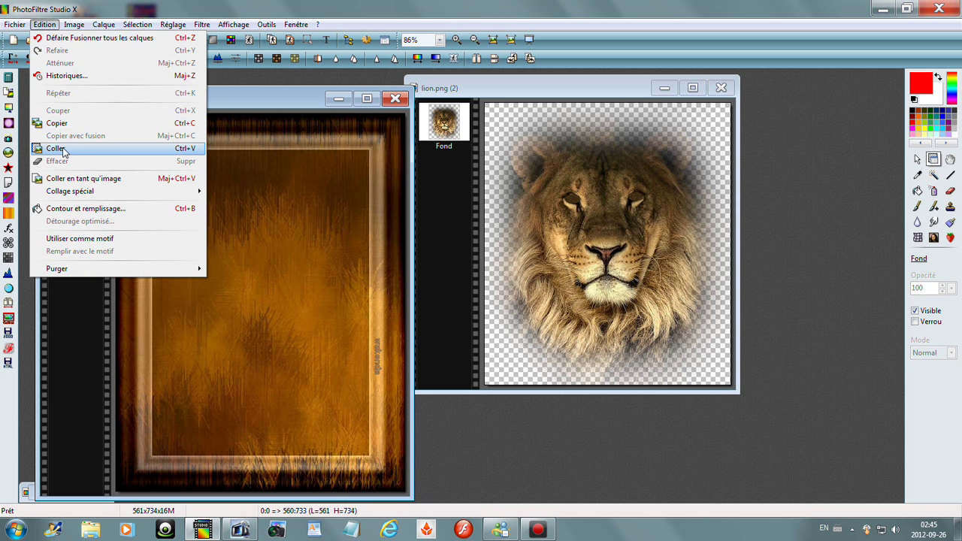
left_click(63, 149)
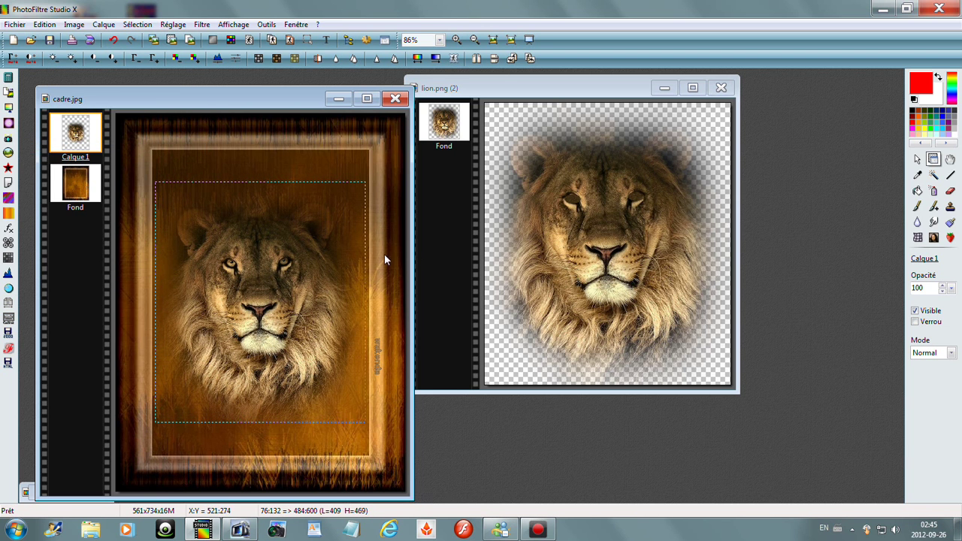
Copy the closed-eyed lion from lion.png (2) and paste it into cadre.jpg as another layer.
left_click(586, 100)
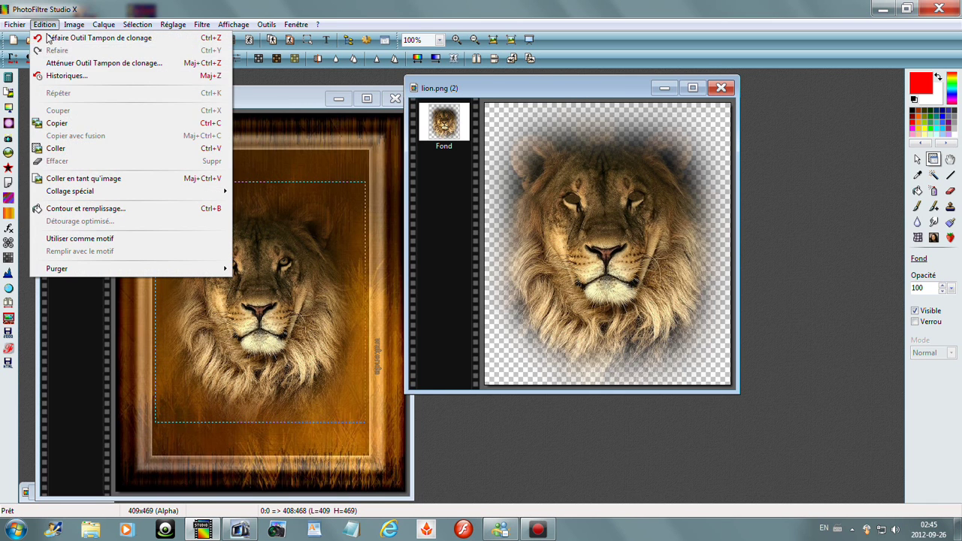
left_click(65, 123)
left_click(212, 103)
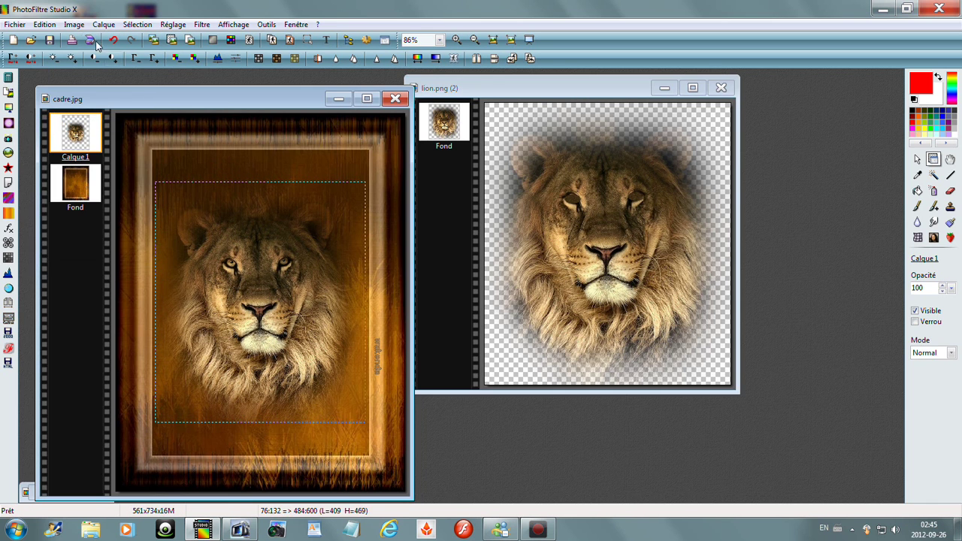
left_click(43, 26)
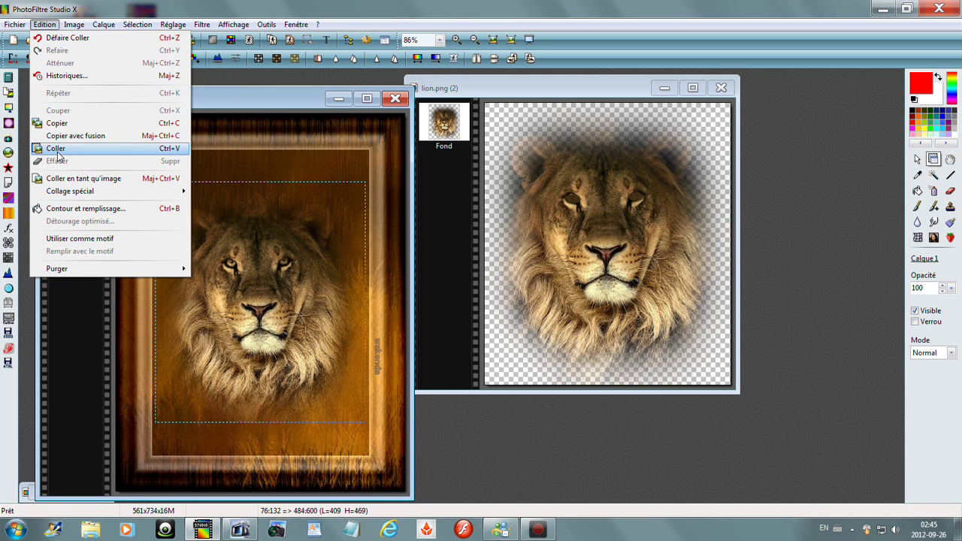
left_click(55, 149)
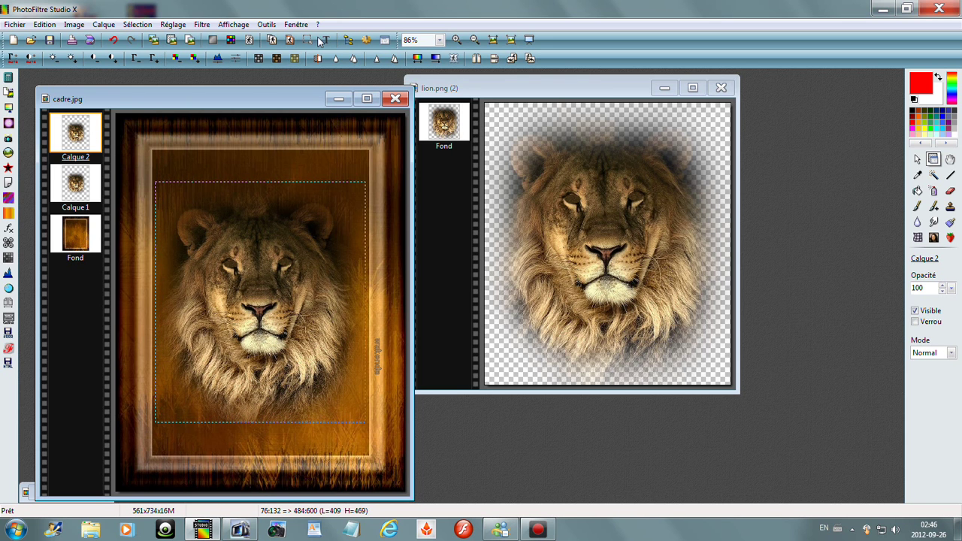
Set up an animated GIF with transparency, background restore and optimised palette enabled, and preview it.
left_click(266, 24)
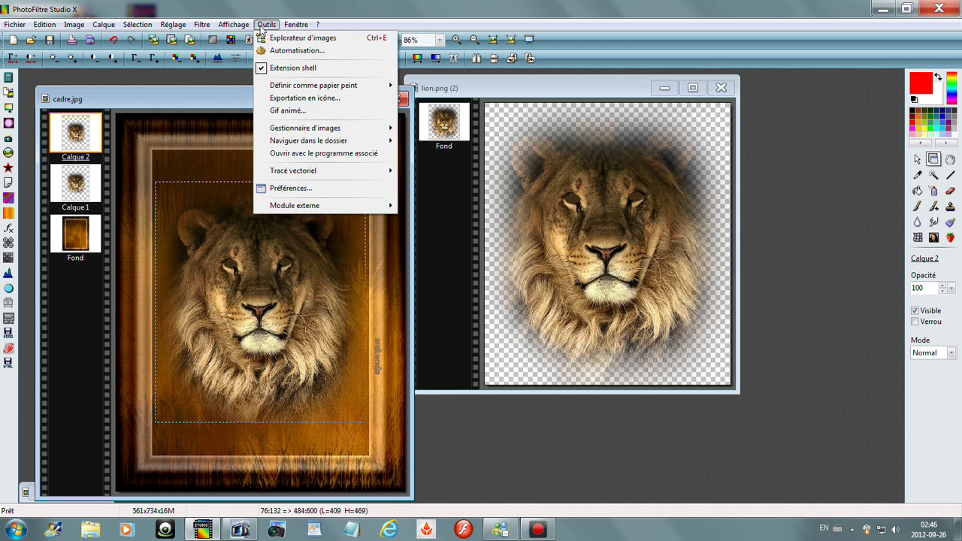
left_click(295, 110)
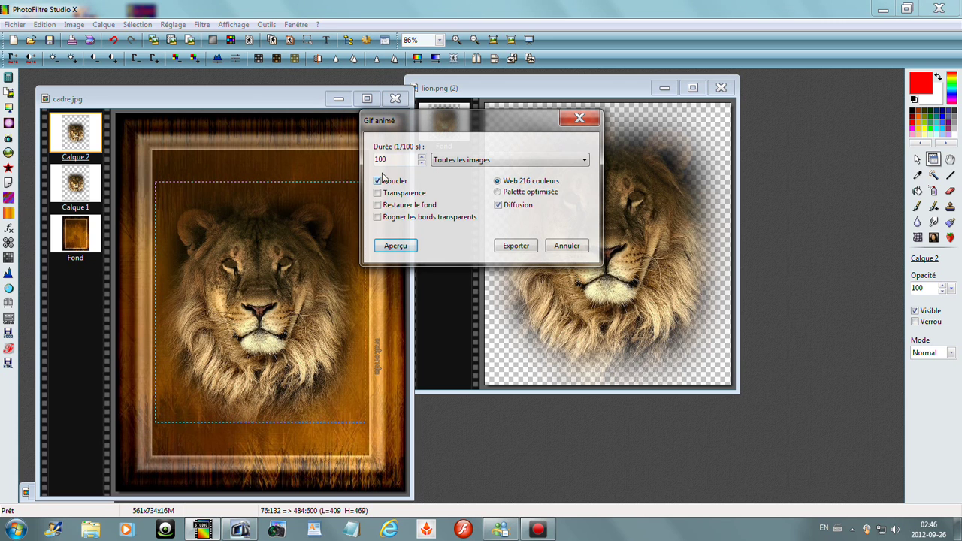
left_click(378, 194)
left_click(378, 206)
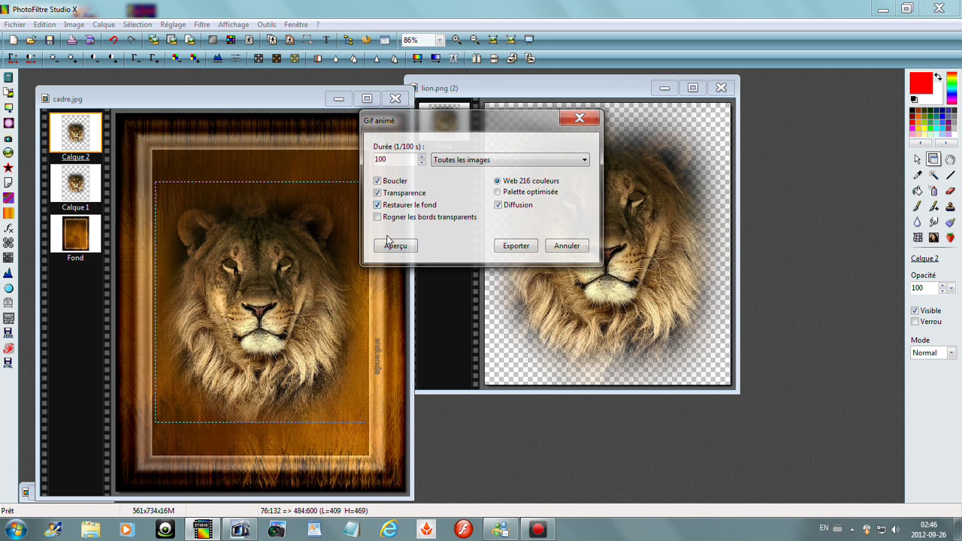
left_click(499, 192)
left_click(395, 246)
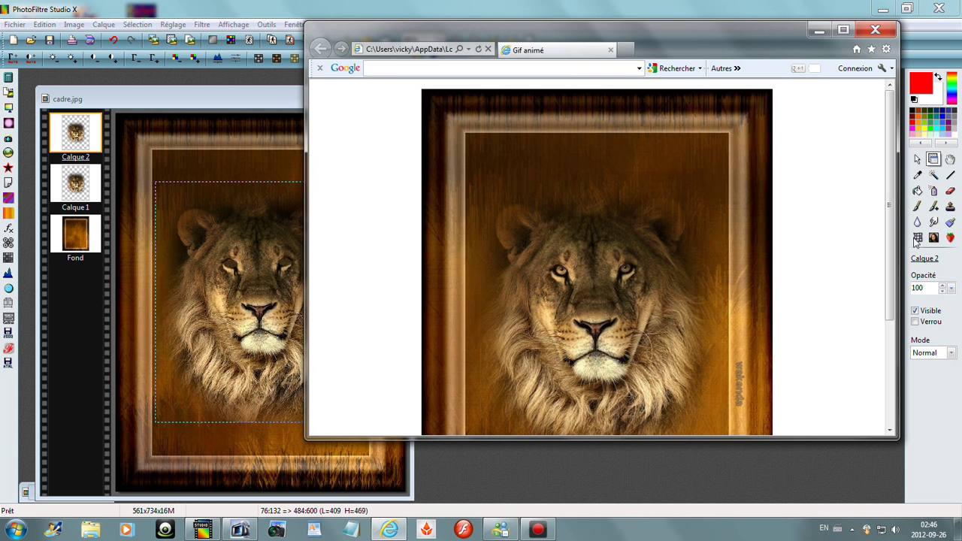
Close the animated GIF preview and its settings, and close the lion.png (2) image without saving its changes.
left_click(876, 31)
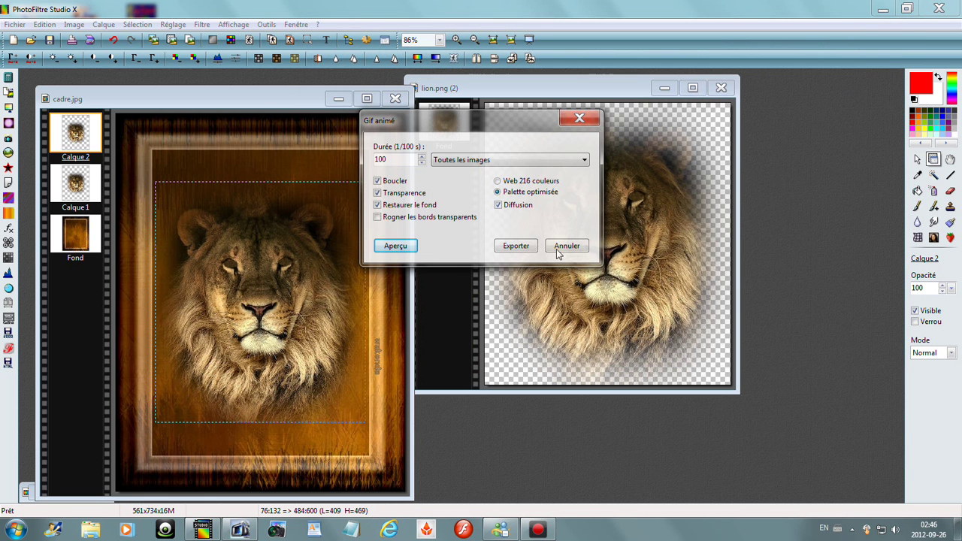
left_click(580, 118)
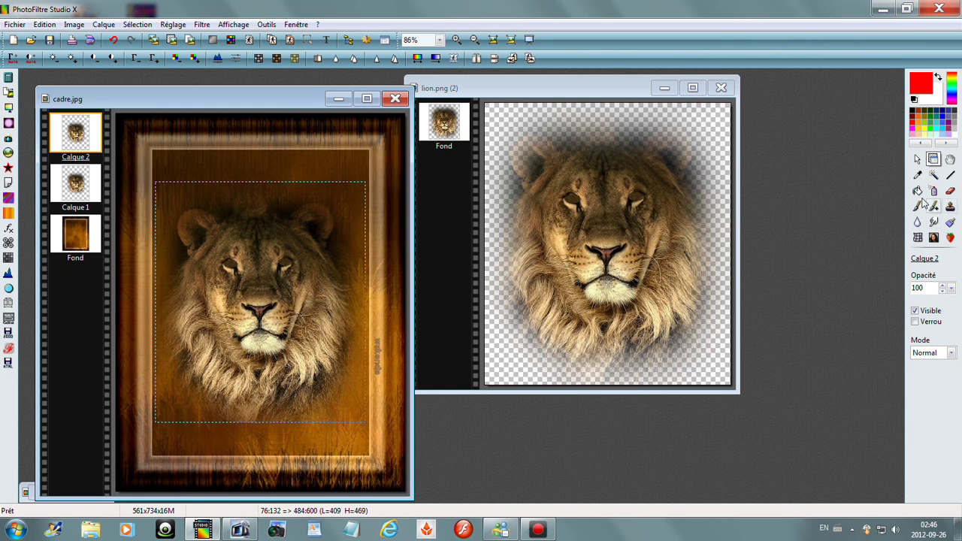
left_click(918, 159)
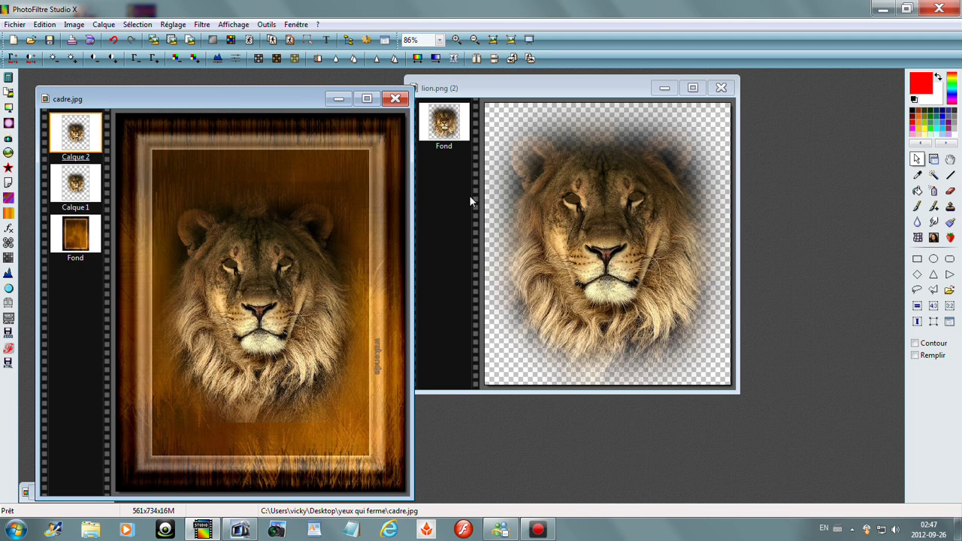
left_click(721, 89)
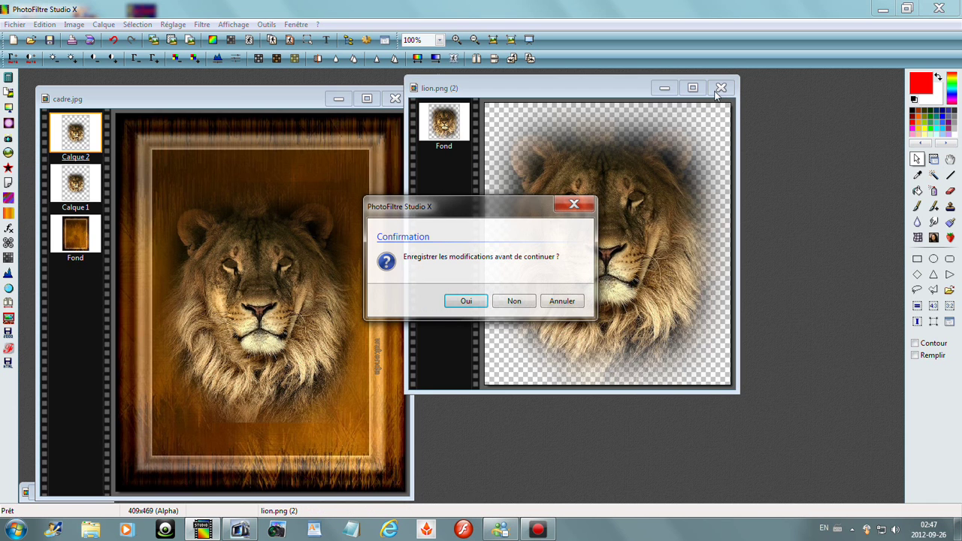
left_click(515, 300)
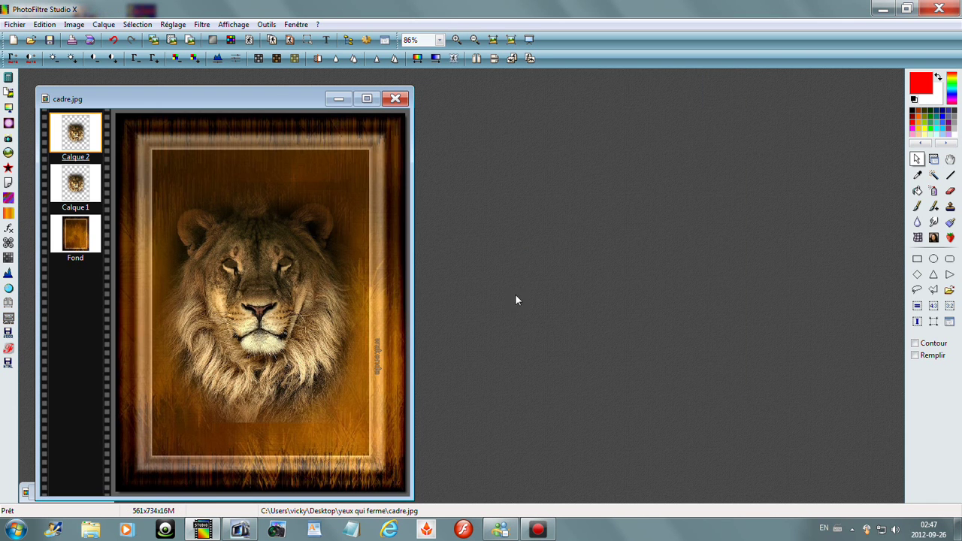
Export all images of cadre.jpg as a looping animated GIF named "tuto no 5" to the desktop (Bureau).
left_click(267, 24)
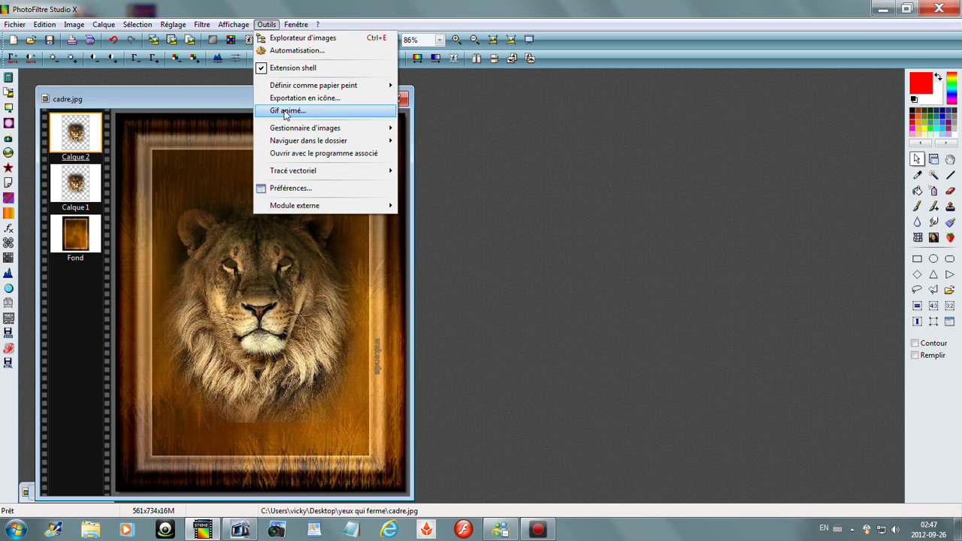
left_click(287, 112)
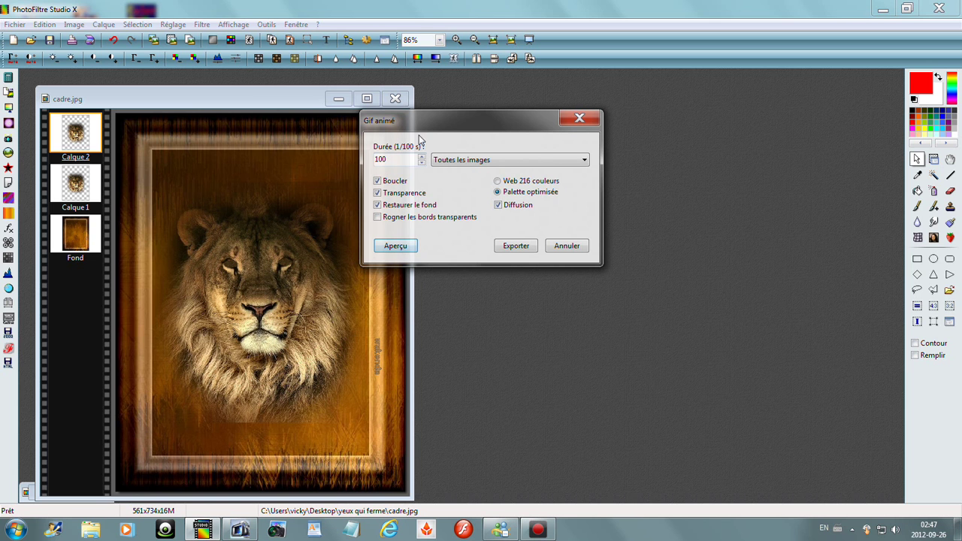
left_click(516, 247)
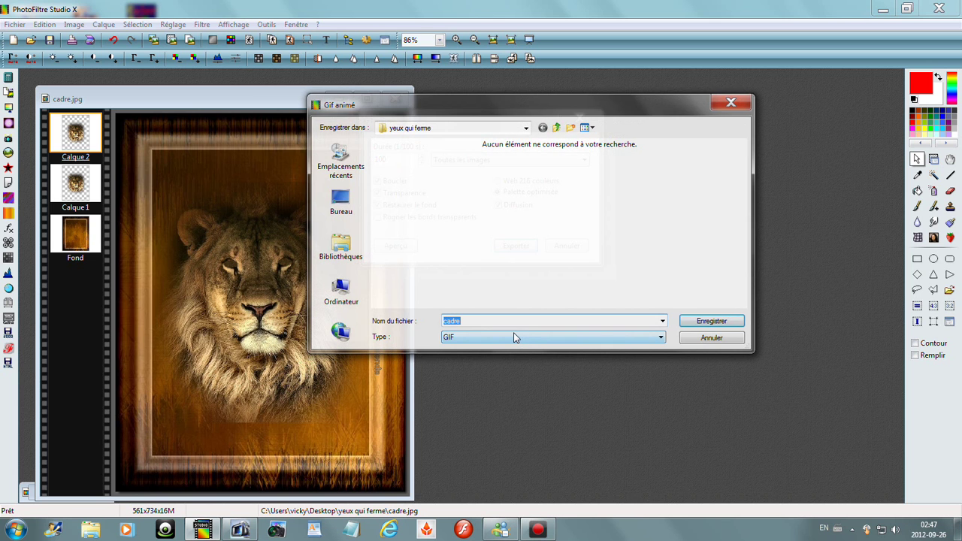
type("tuto no")
left_click(352, 207)
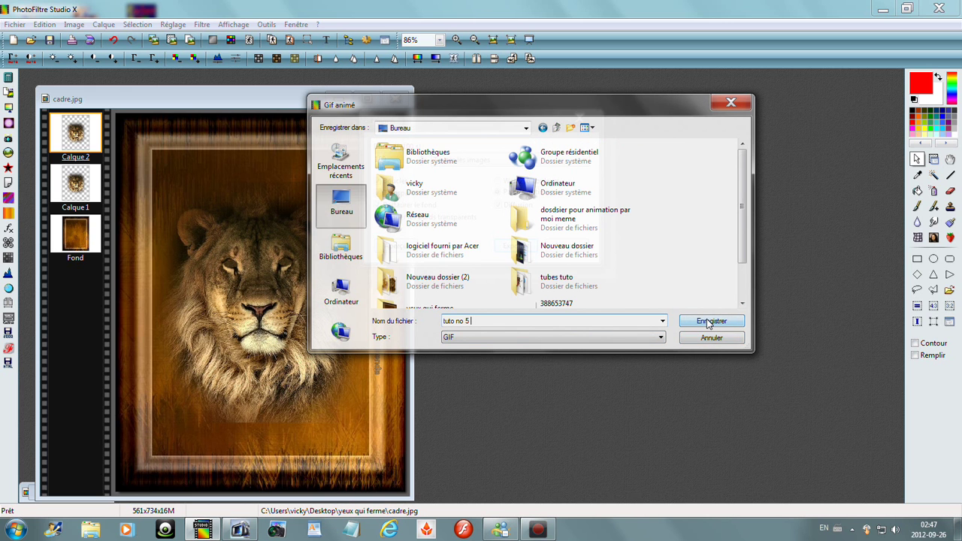
left_click(709, 321)
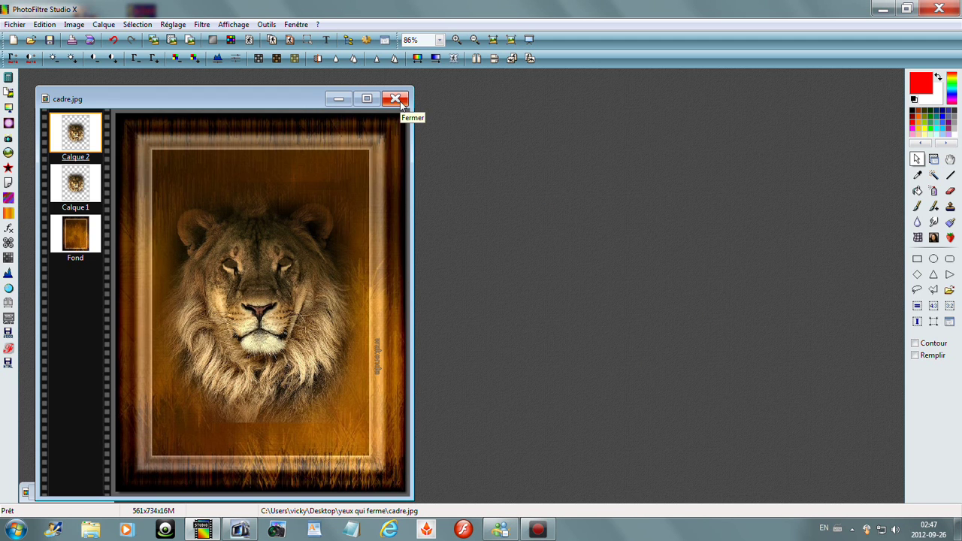
Close cadre.jpg without saving its changes and minimise the image editor to show the desktop.
left_click(396, 100)
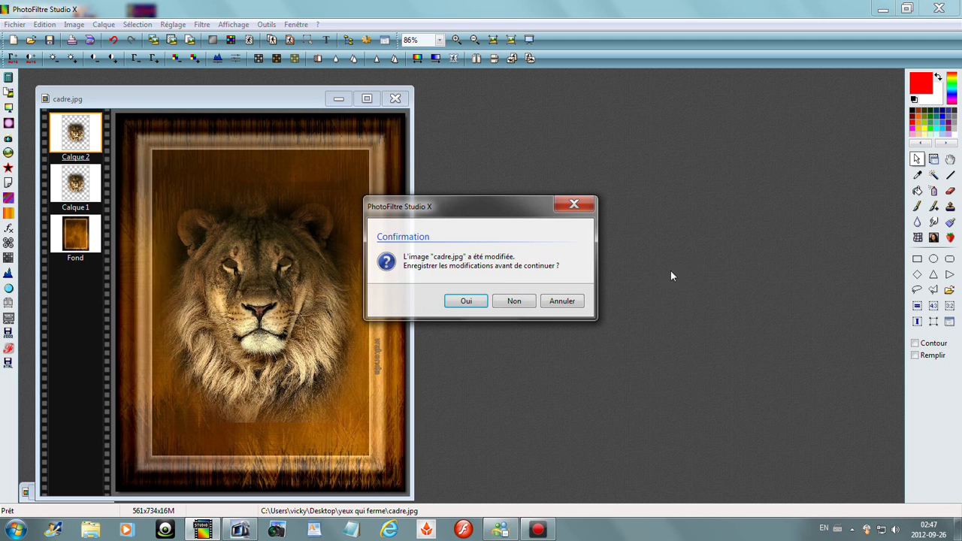
left_click(513, 301)
left_click(883, 8)
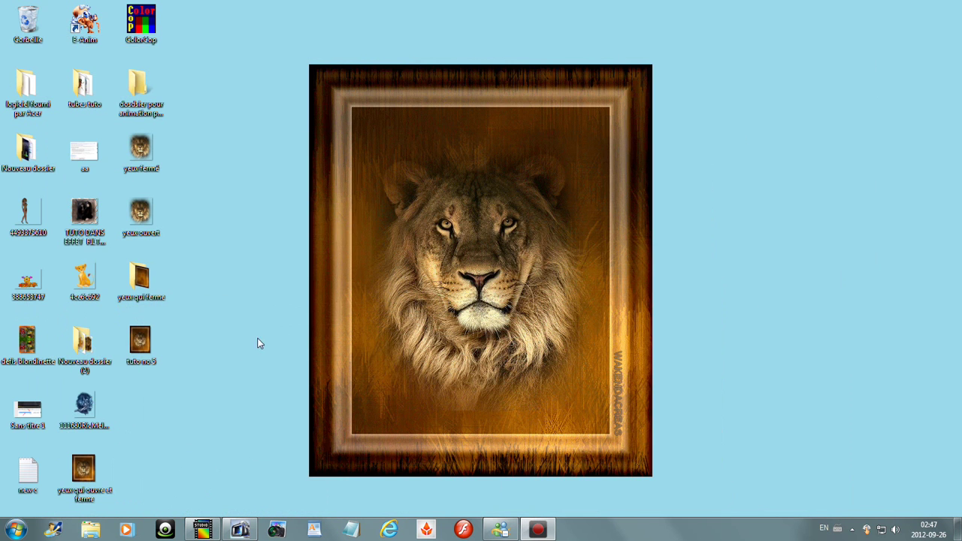
Open the desktop GIF "yeux qui ouvre et ferme" in Internet Explorer to view its animation.
right_click(81, 473)
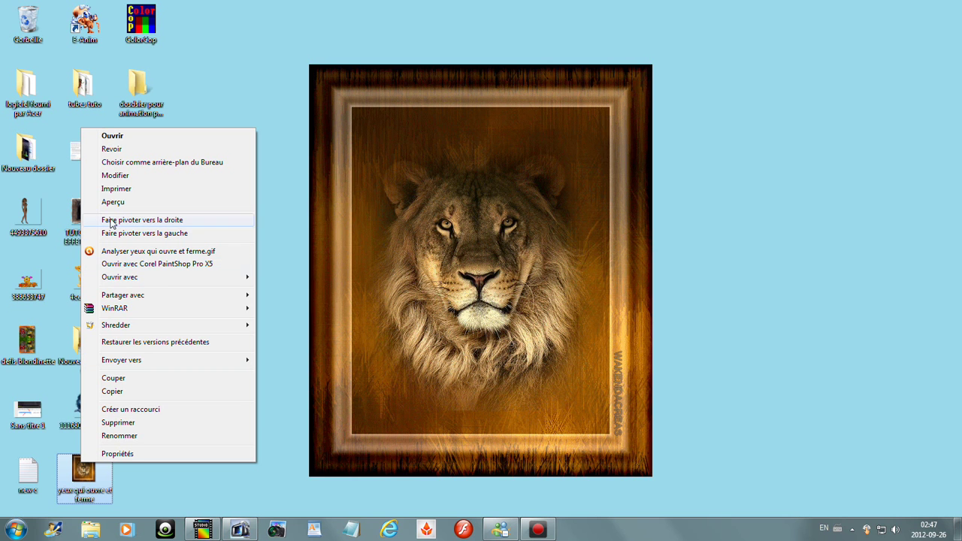
mouse_move(134, 282)
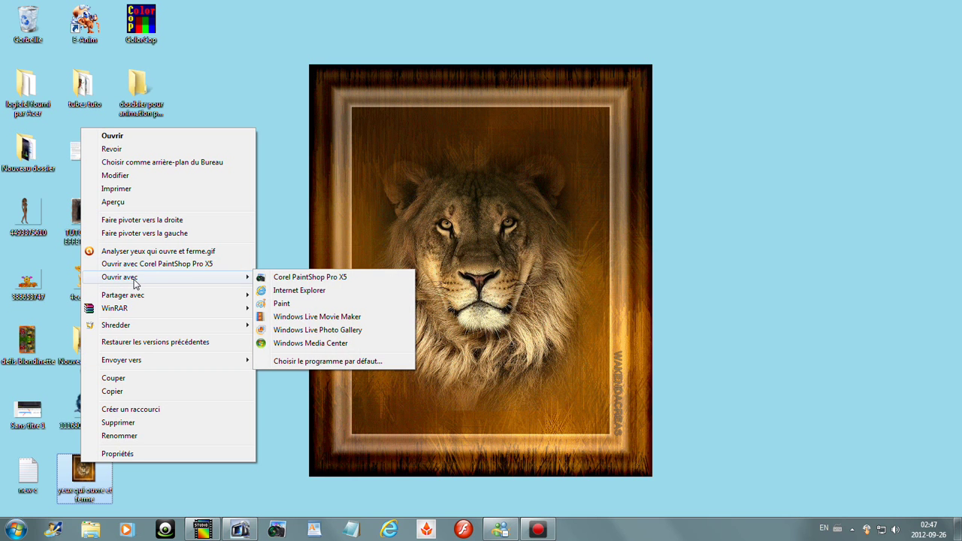
left_click(299, 292)
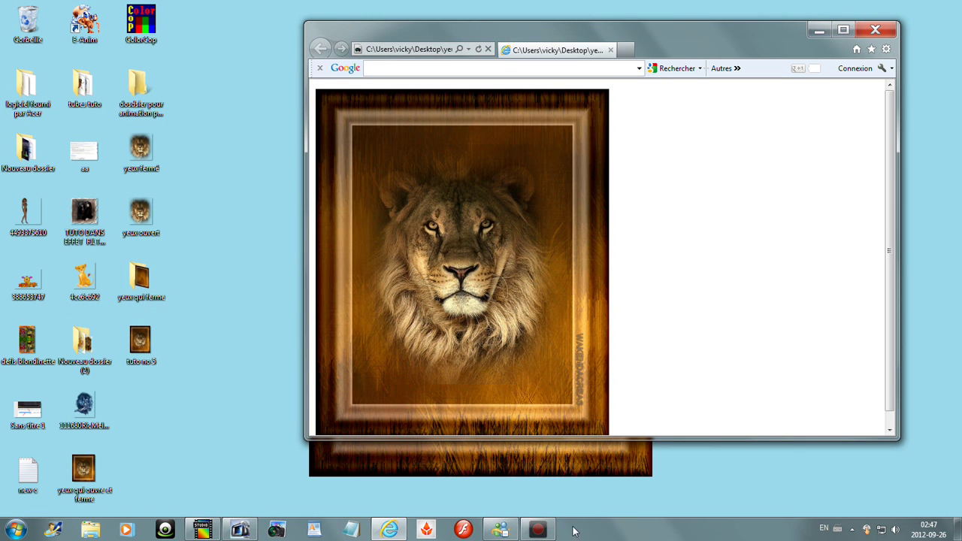
mouse_move(556, 532)
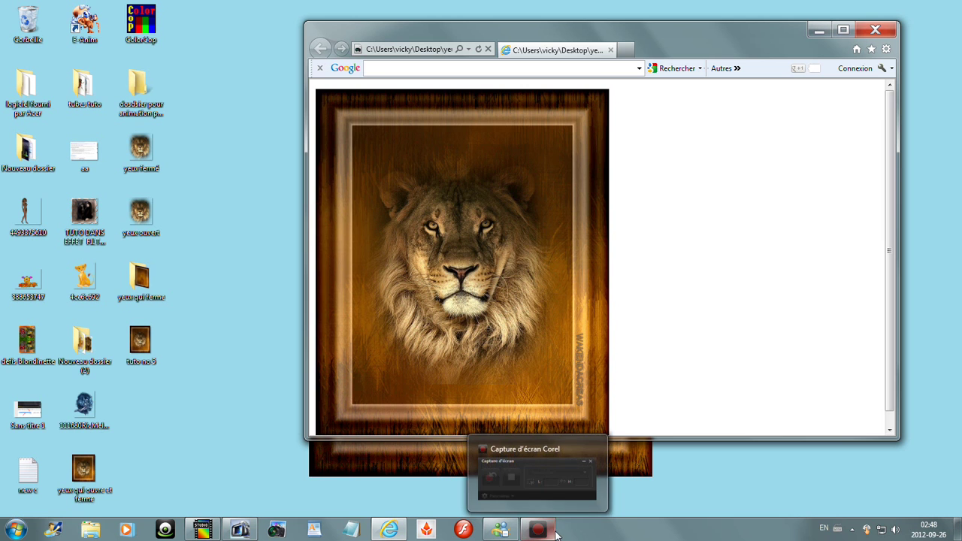